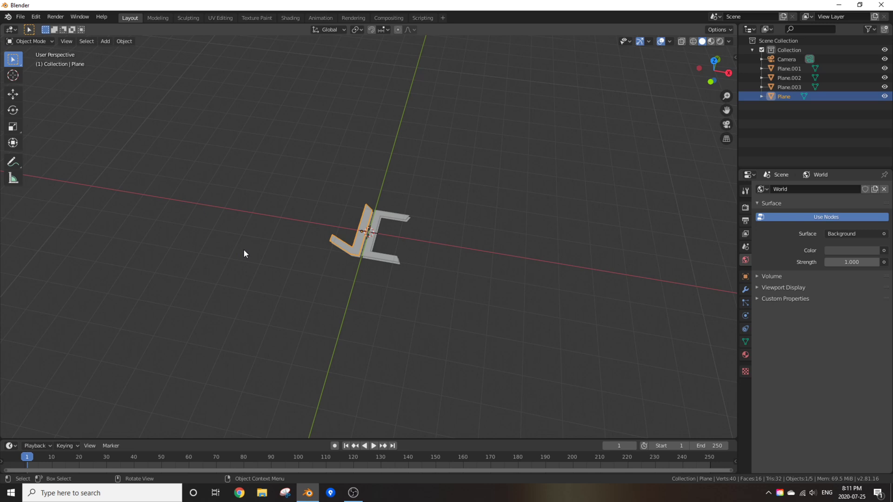
{"action": "middle_click_drag", "start_coordinate": [244, 253], "coordinate": [249, 285]}
{"action": "scroll", "coordinate": [228, 310], "scroll_direction": "up", "scroll_amount": 3}
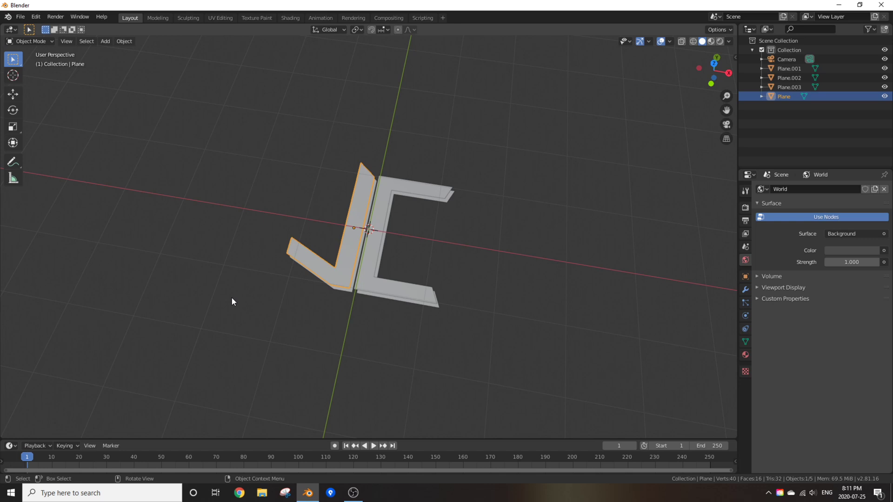
{"action": "left_click", "coordinate": [234, 295]}
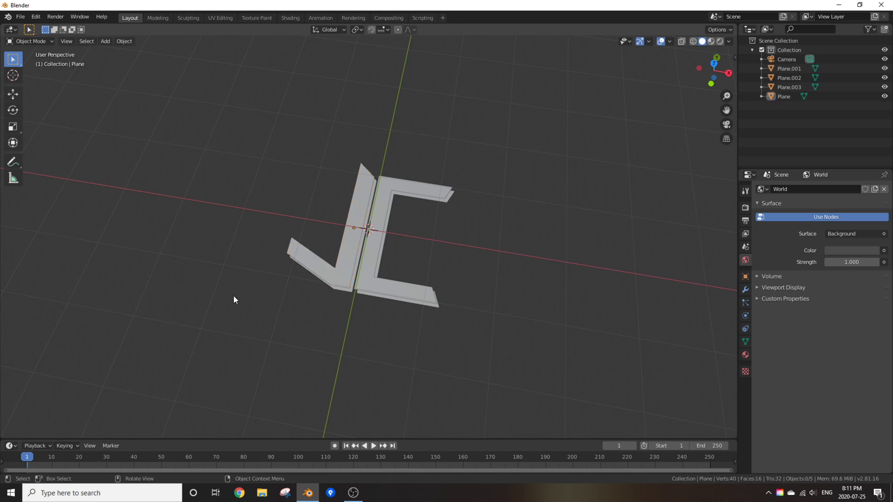
{"action": "middle_click_drag", "start_coordinate": [234, 298], "coordinate": [251, 271]}
{"action": "scroll", "coordinate": [254, 268], "scroll_direction": "up", "scroll_amount": 2}
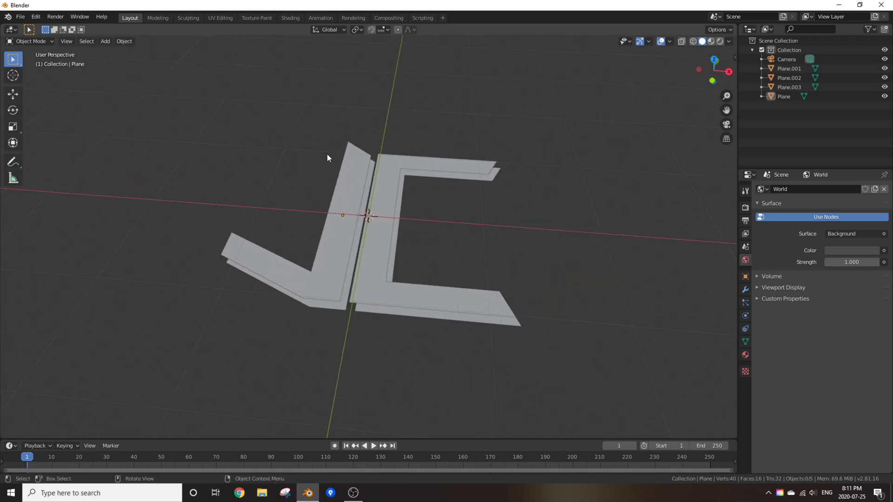
{"action": "middle_click_drag", "start_coordinate": [224, 148], "coordinate": [303, 186]}
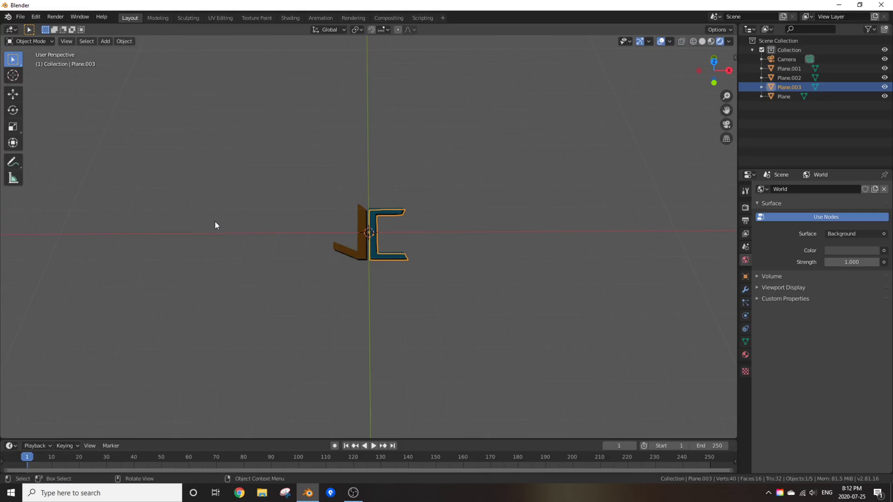
- View the logo through the camera and check the camera's transform values and orthographic lens settings
{"action": "key", "text": "KP_7"}
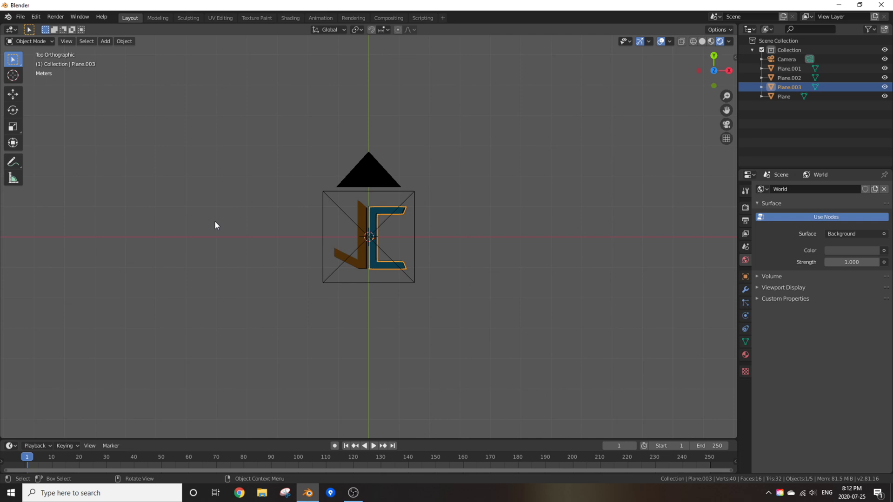
{"action": "key", "text": "KP_0"}
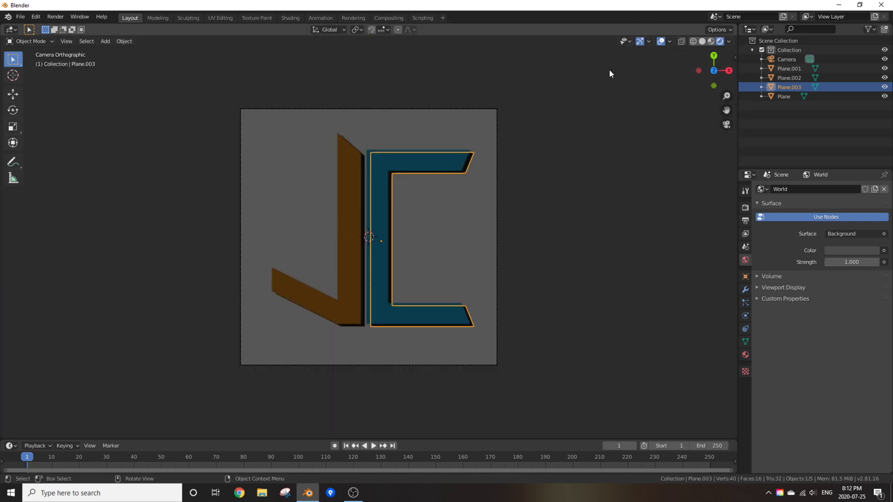
{"action": "key", "text": "n"}
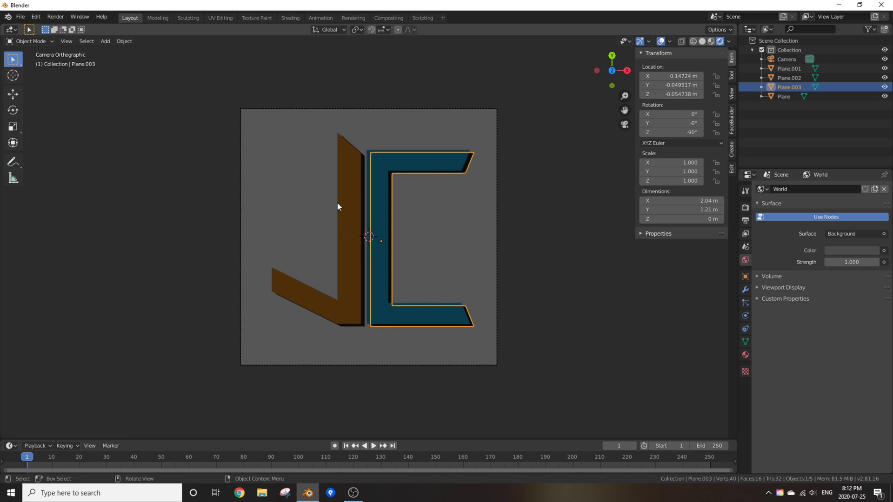
{"action": "left_click", "coordinate": [440, 110]}
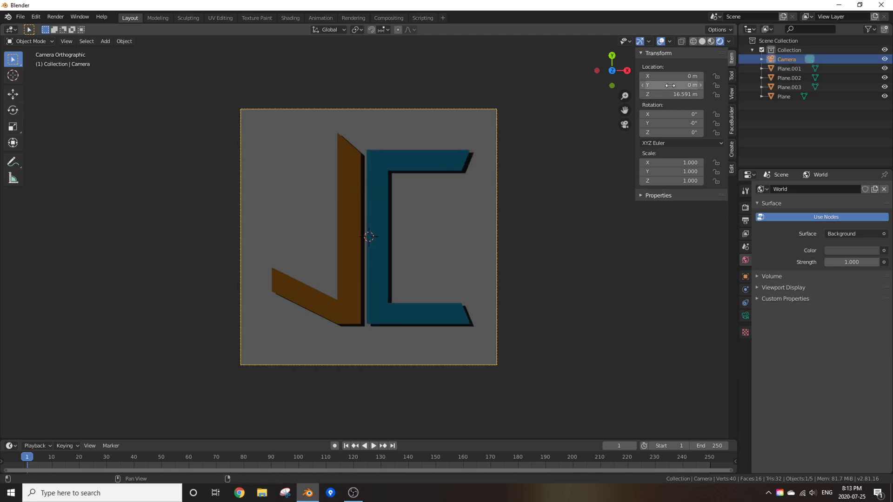
{"action": "left_click", "coordinate": [745, 315]}
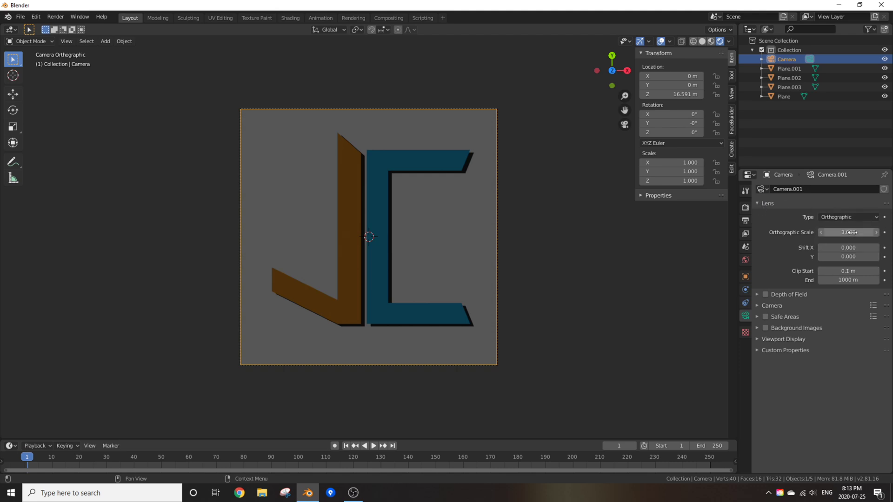
{"action": "mouse_move", "coordinate": [849, 232]}
{"action": "left_mouse_down"}
{"action": "mouse_move", "coordinate": [875, 233]}
{"action": "mouse_move", "coordinate": [837, 232]}
{"action": "mouse_move", "coordinate": [865, 232]}
{"action": "mouse_move", "coordinate": [852, 232]}
{"action": "left_mouse_up"}
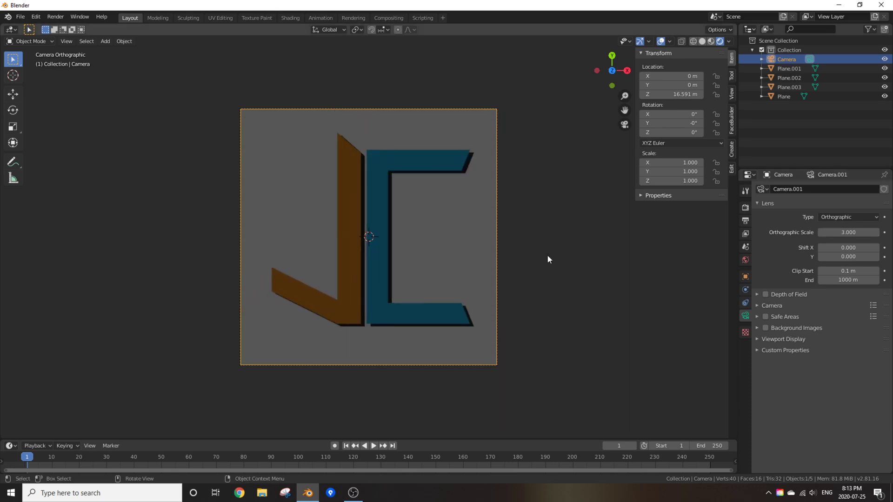
- Brighten the world background colour to a light grey
{"action": "left_click", "coordinate": [742, 260]}
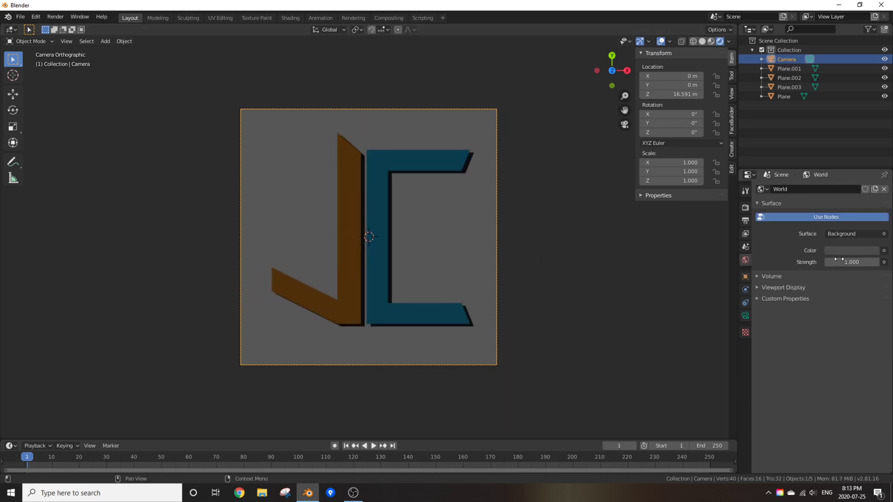
{"action": "left_click", "coordinate": [842, 253]}
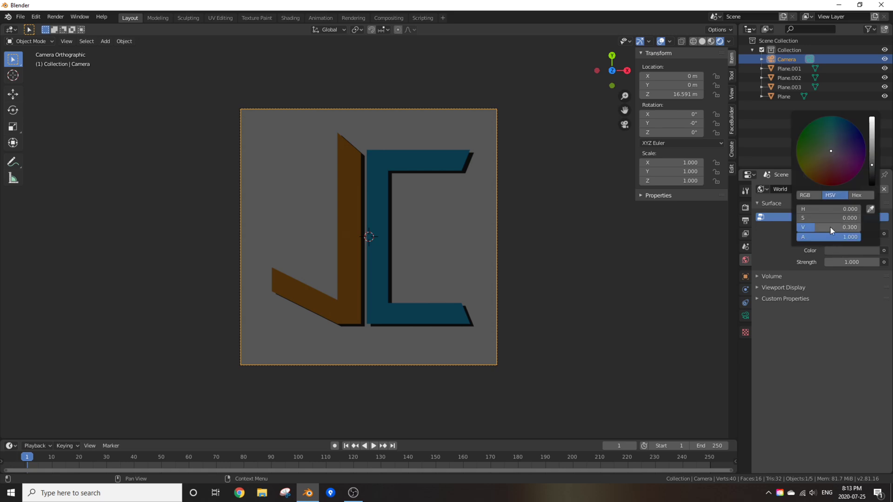
{"action": "left_click_drag", "start_coordinate": [830, 227], "coordinate": [857, 227]}
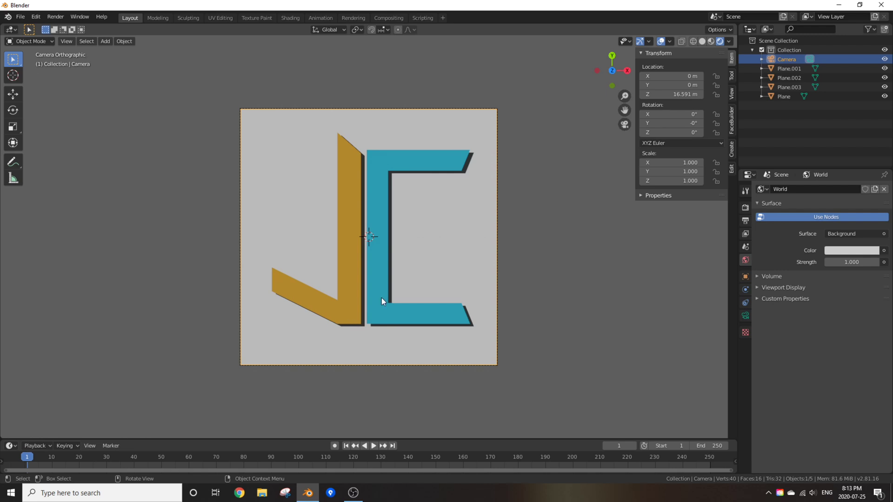
- Enable the transparent film option in the scene's Eevee render settings
{"action": "left_click", "coordinate": [745, 207]}
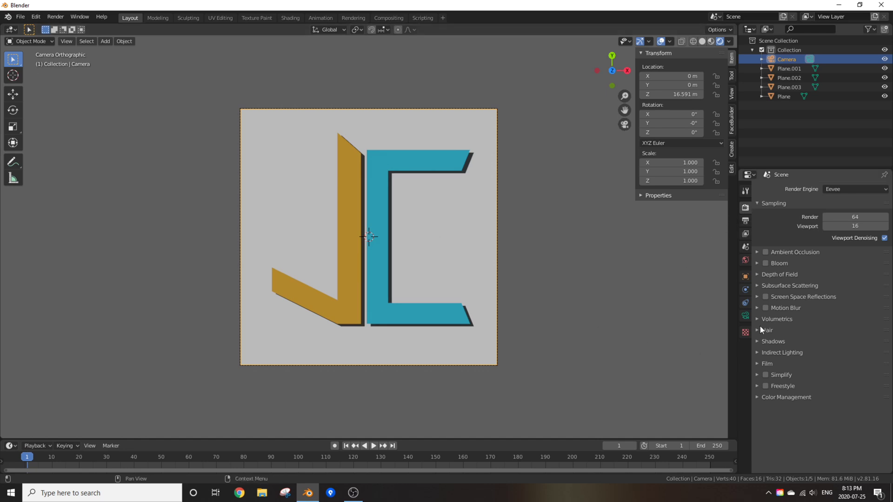
{"action": "left_click", "coordinate": [776, 364]}
{"action": "left_click", "coordinate": [875, 388]}
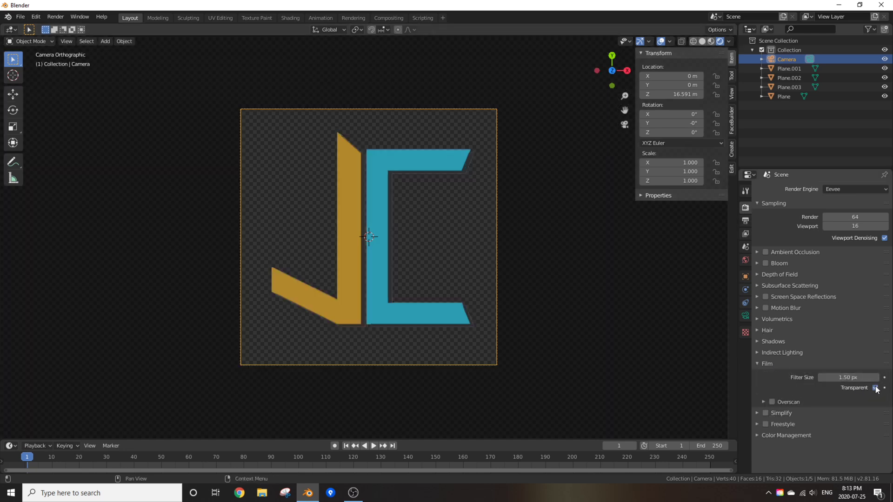
- Deselect the camera and render the logo as a still image
{"action": "left_click", "coordinate": [458, 237]}
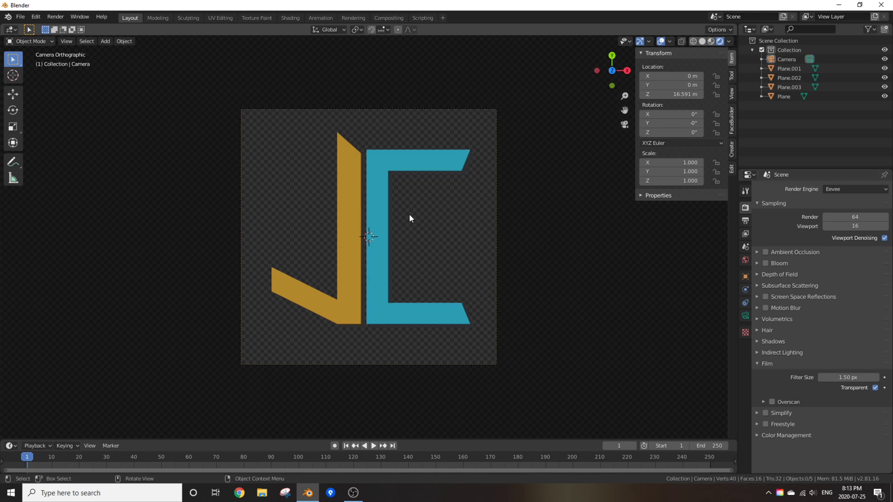
{"action": "left_click", "coordinate": [56, 16]}
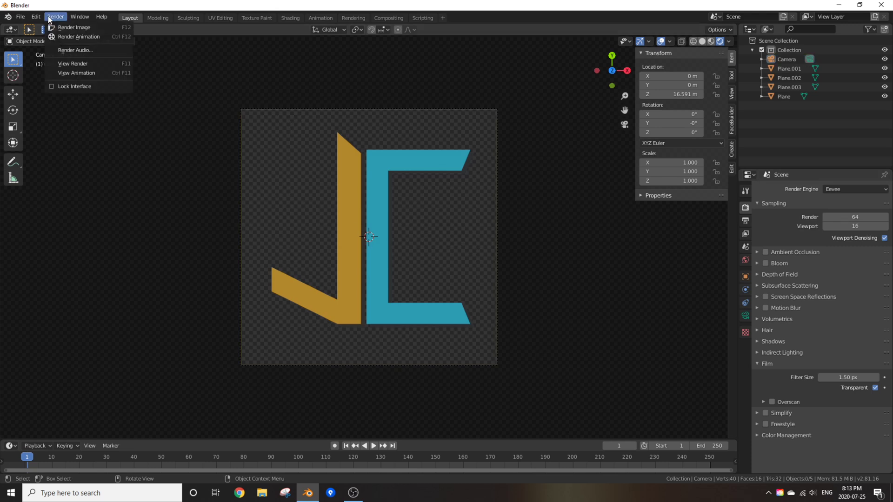
{"action": "left_click", "coordinate": [73, 27]}
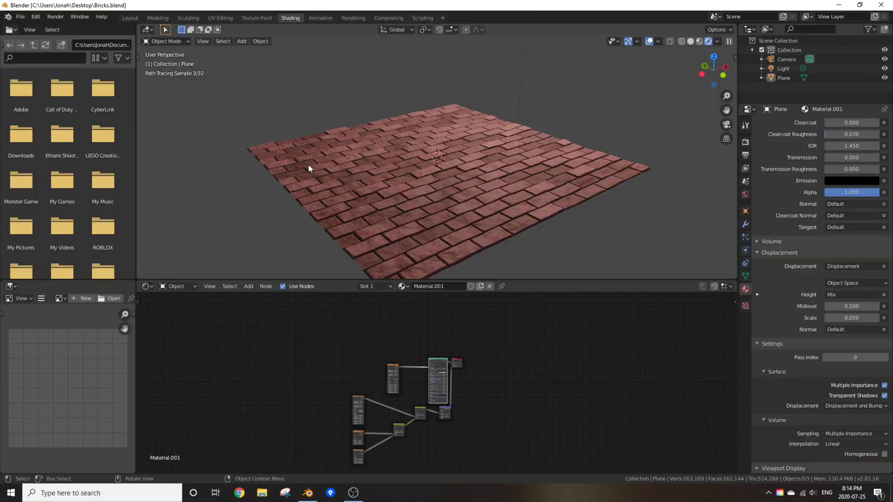
- Move the Brick Texture node that feeds the Base Color farther from the Principled BSDF to make room between them
{"action": "middle_click_drag", "start_coordinate": [549, 203], "coordinate": [519, 356]}
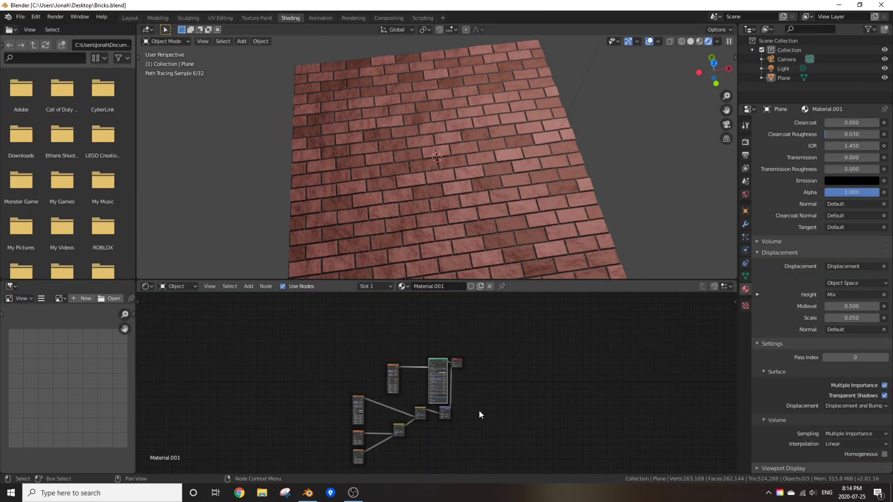
{"action": "scroll", "coordinate": [480, 413], "scroll_direction": "up", "scroll_amount": 6}
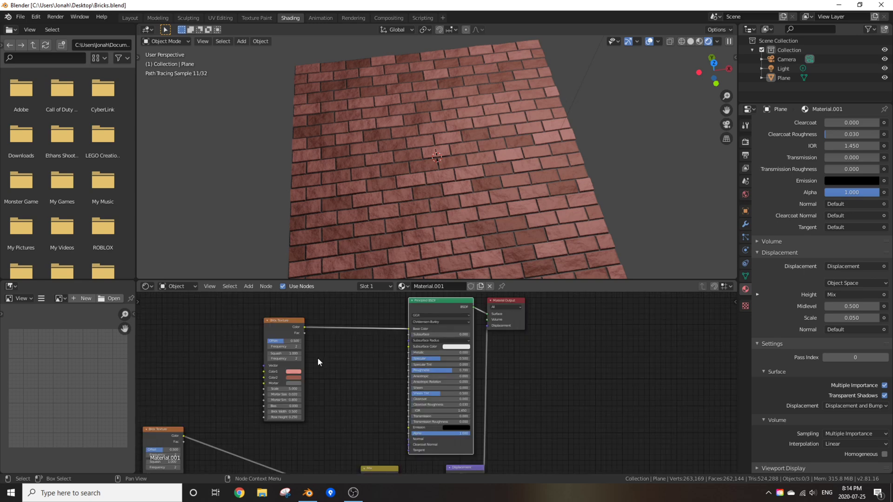
{"action": "middle_click_drag", "start_coordinate": [317, 357], "coordinate": [344, 350]}
{"action": "left_click_drag", "start_coordinate": [344, 350], "coordinate": [373, 378]}
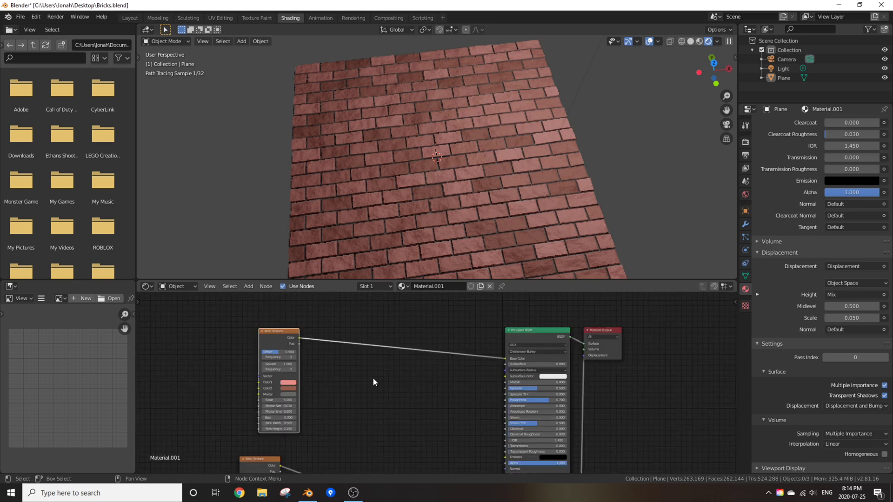
- Add a MixRGB node and insert it on the link between the Brick Texture's Color and the Principled BSDF's Base Color
{"action": "key", "text": "shift+a"}
{"action": "left_click", "coordinate": [381, 377]}
{"action": "type", "text": "mi"}
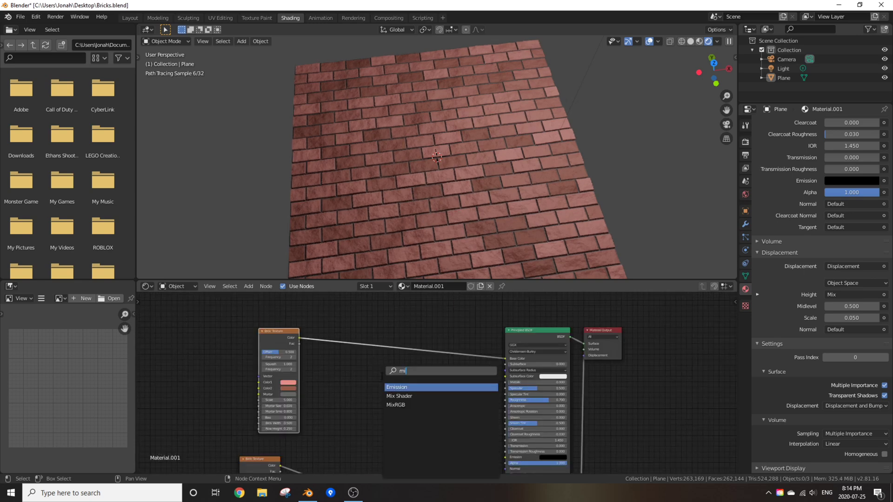
{"action": "type", "text": "x"}
{"action": "left_click", "coordinate": [401, 395]}
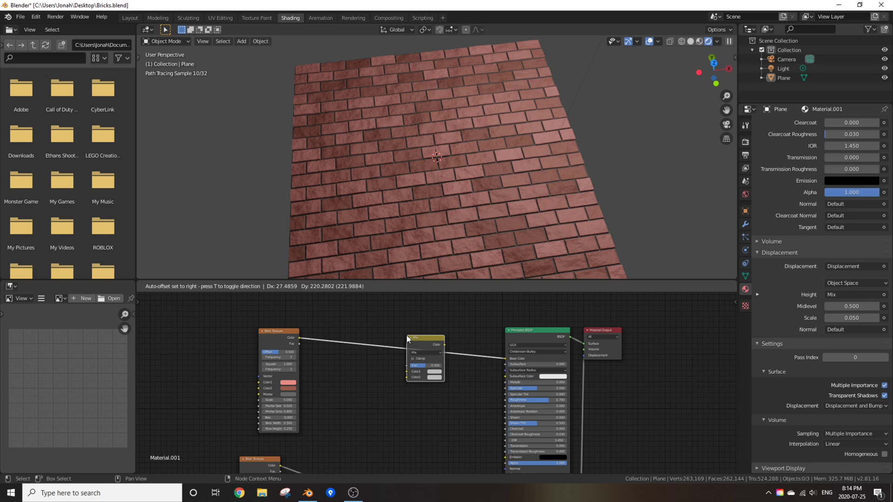
{"action": "left_click", "coordinate": [505, 353]}
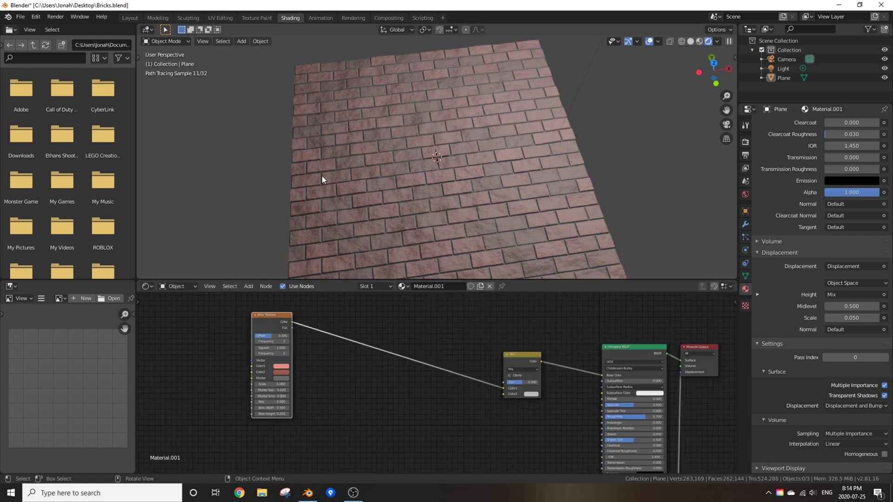
- Add an Image Texture node with JCLogo.png and place it between the Brick Texture and Mix nodes
{"action": "key", "text": "shift+a"}
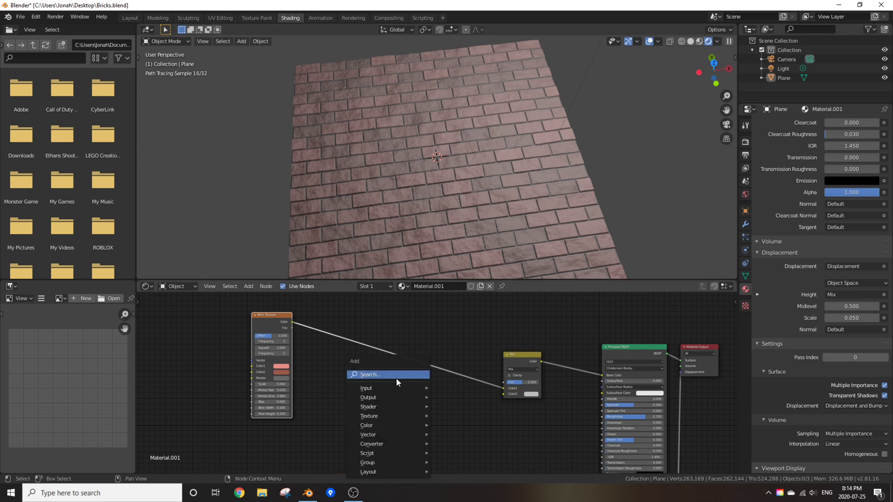
{"action": "left_click", "coordinate": [396, 375]}
{"action": "type", "text": "image"}
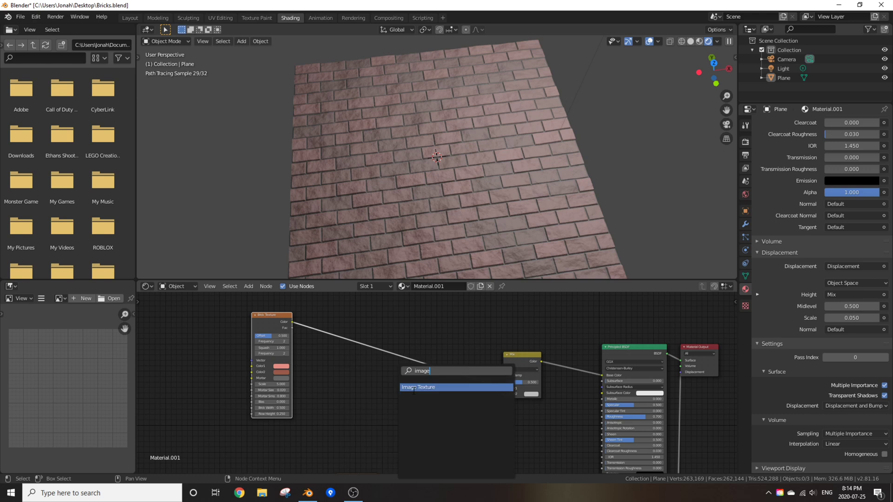
{"action": "left_click", "coordinate": [413, 388]}
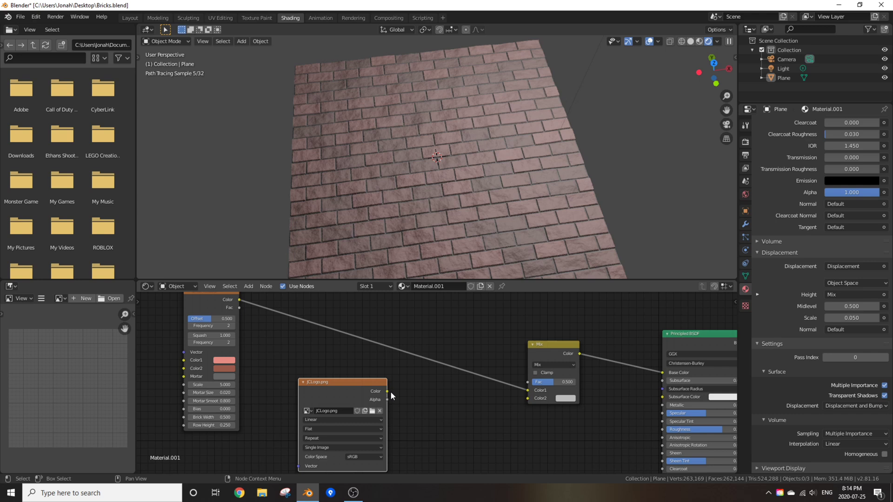
{"action": "key", "text": "g"}
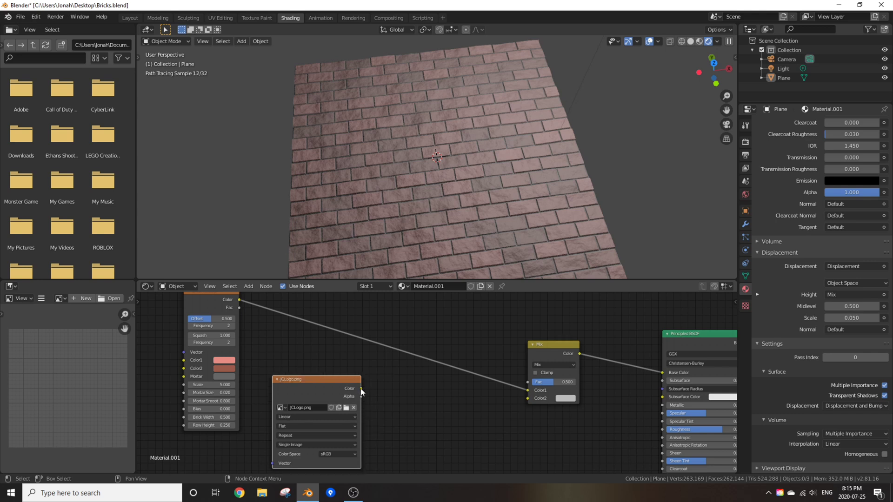
- Connect the JCLogo.png node's Color to the Mix node's Color2 and its Alpha to Fac, and reposition the image node
{"action": "left_click_drag", "start_coordinate": [361, 389], "coordinate": [527, 399]}
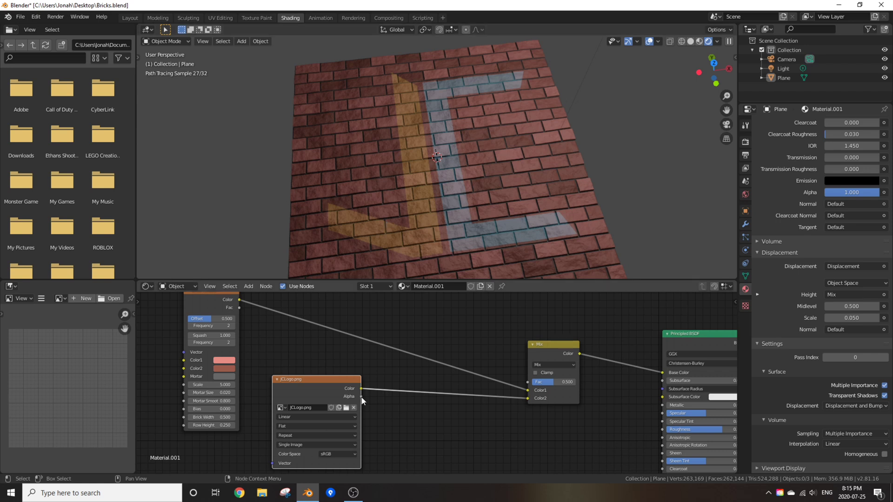
{"action": "left_click_drag", "start_coordinate": [361, 397], "coordinate": [524, 384]}
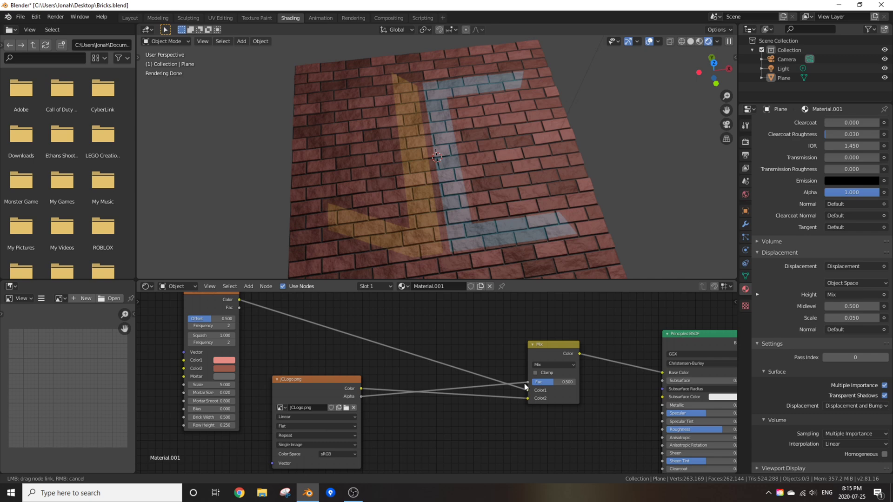
{"action": "left_click_drag", "start_coordinate": [524, 383], "coordinate": [524, 383]}
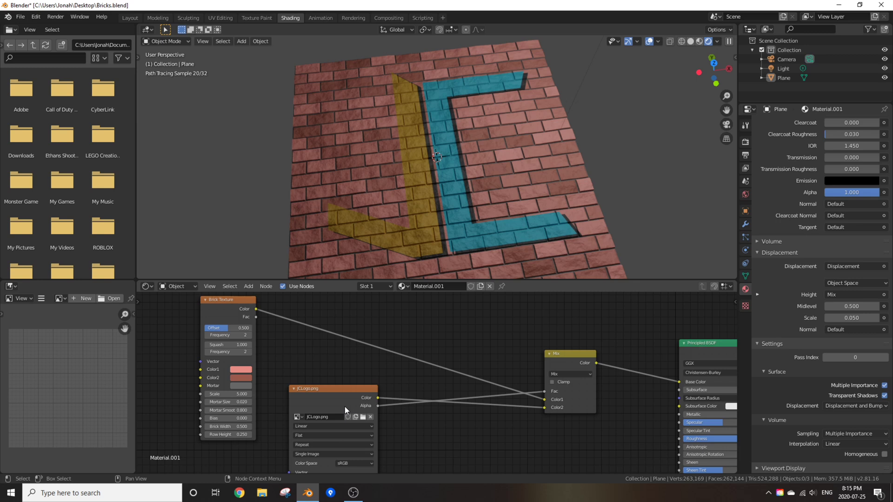
{"action": "left_click_drag", "start_coordinate": [345, 407], "coordinate": [360, 421]}
{"action": "scroll", "coordinate": [381, 220], "scroll_direction": "down", "scroll_amount": 2}
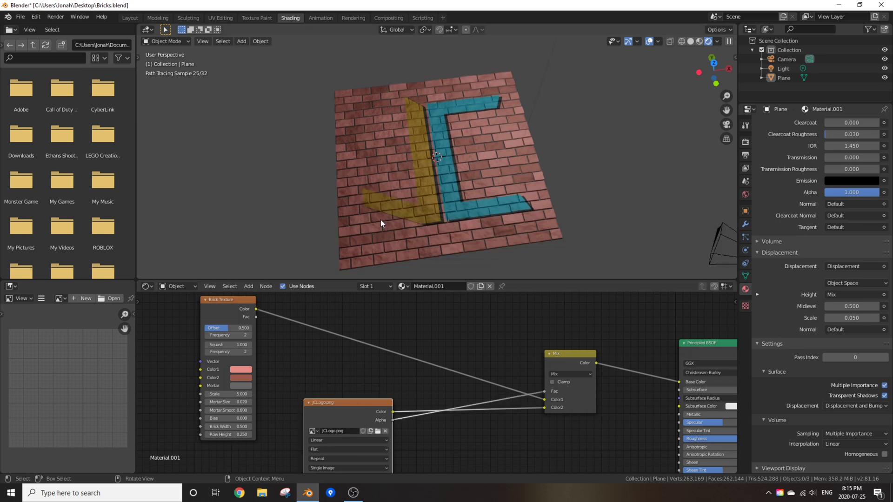